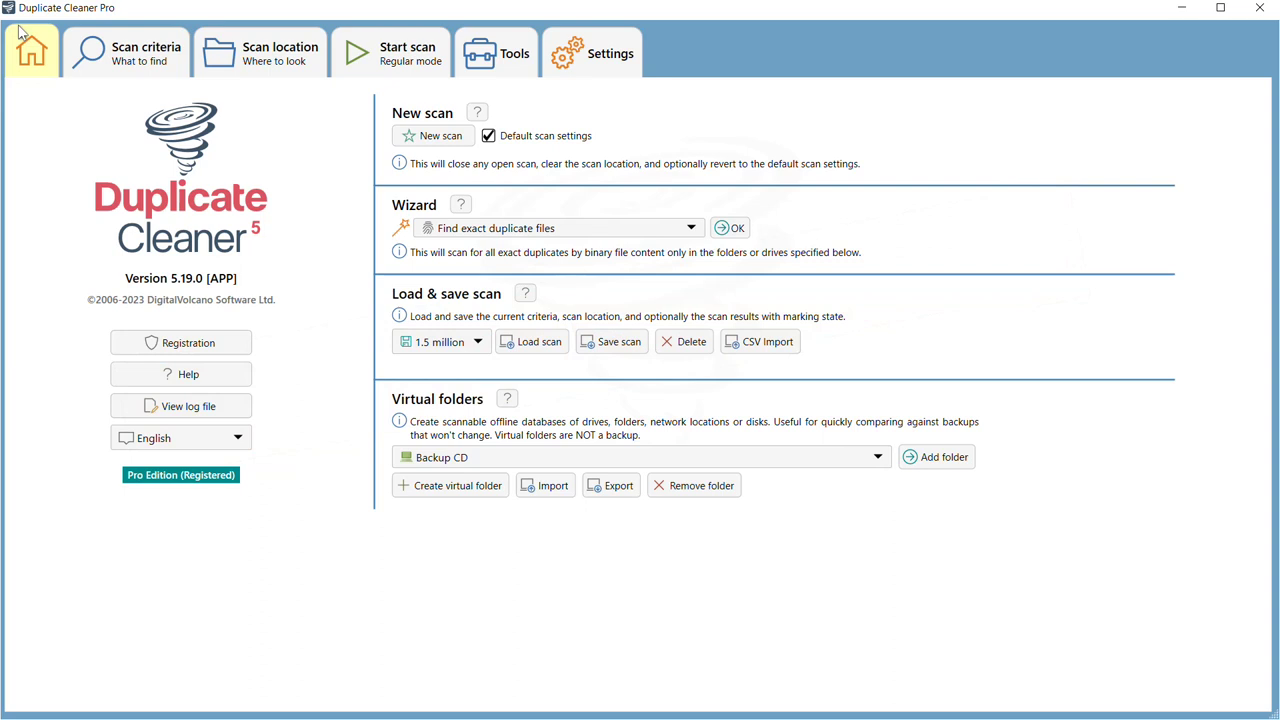
- Start a new scan, preview the Image, Audio and Video modes, then choose Regular mode with Same content
{"action": "left_click", "coordinate": [447, 141]}
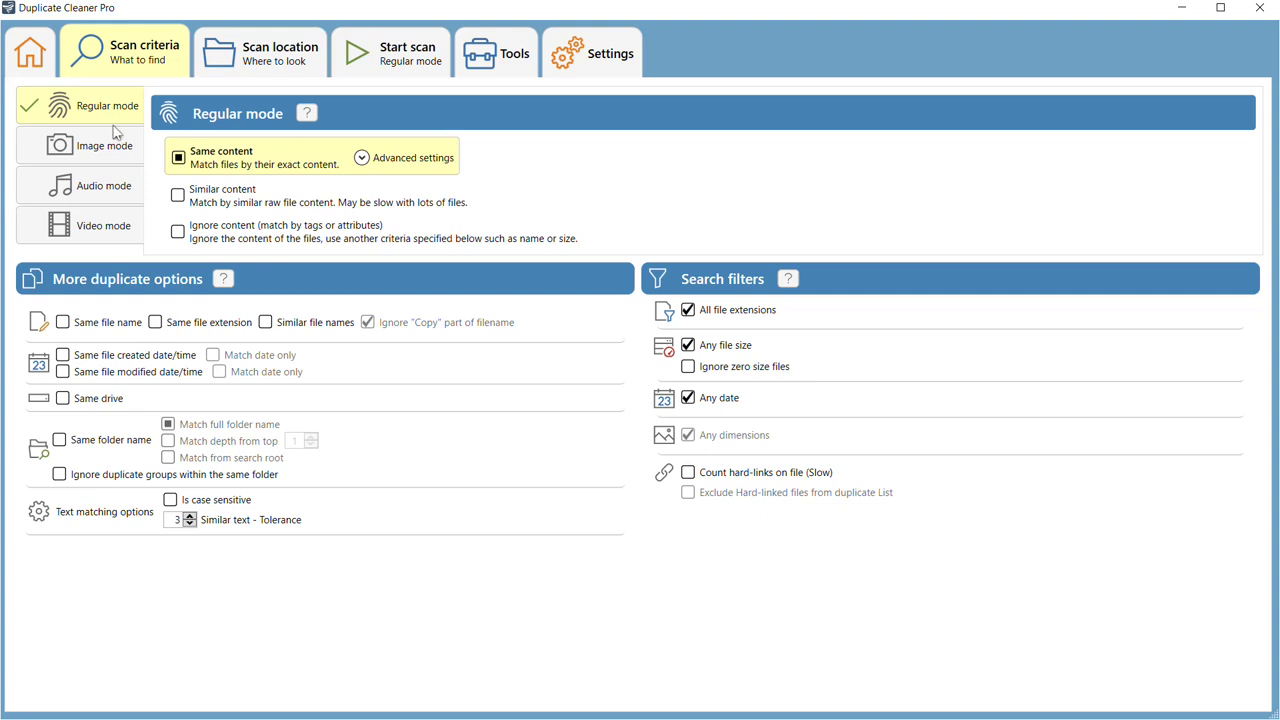
{"action": "left_click", "coordinate": [136, 144]}
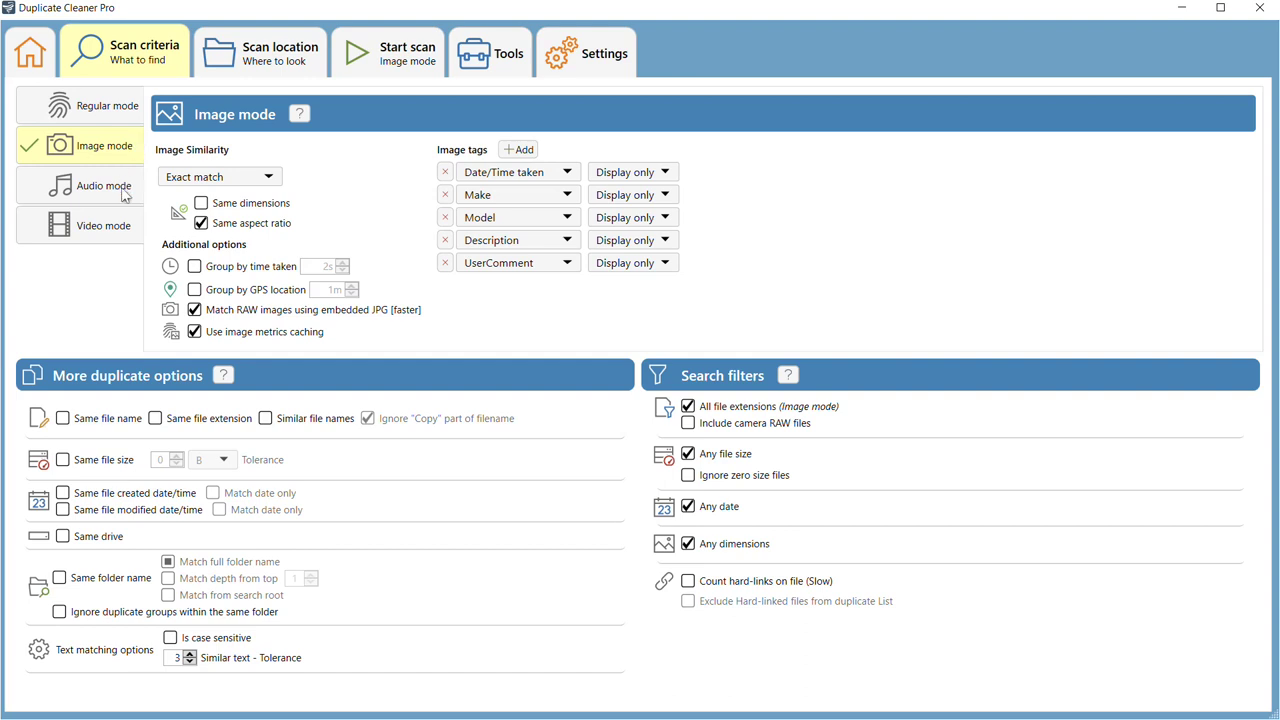
{"action": "left_click", "coordinate": [124, 186]}
{"action": "left_click", "coordinate": [118, 236]}
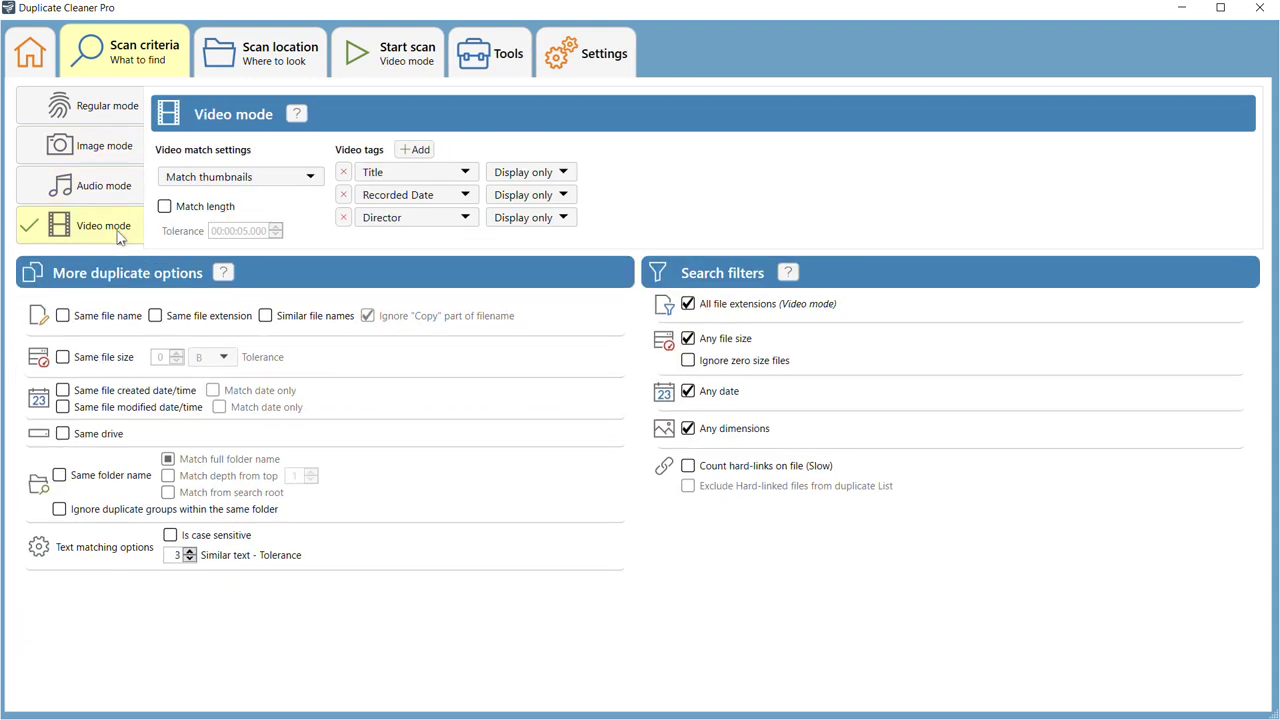
{"action": "left_click", "coordinate": [106, 112]}
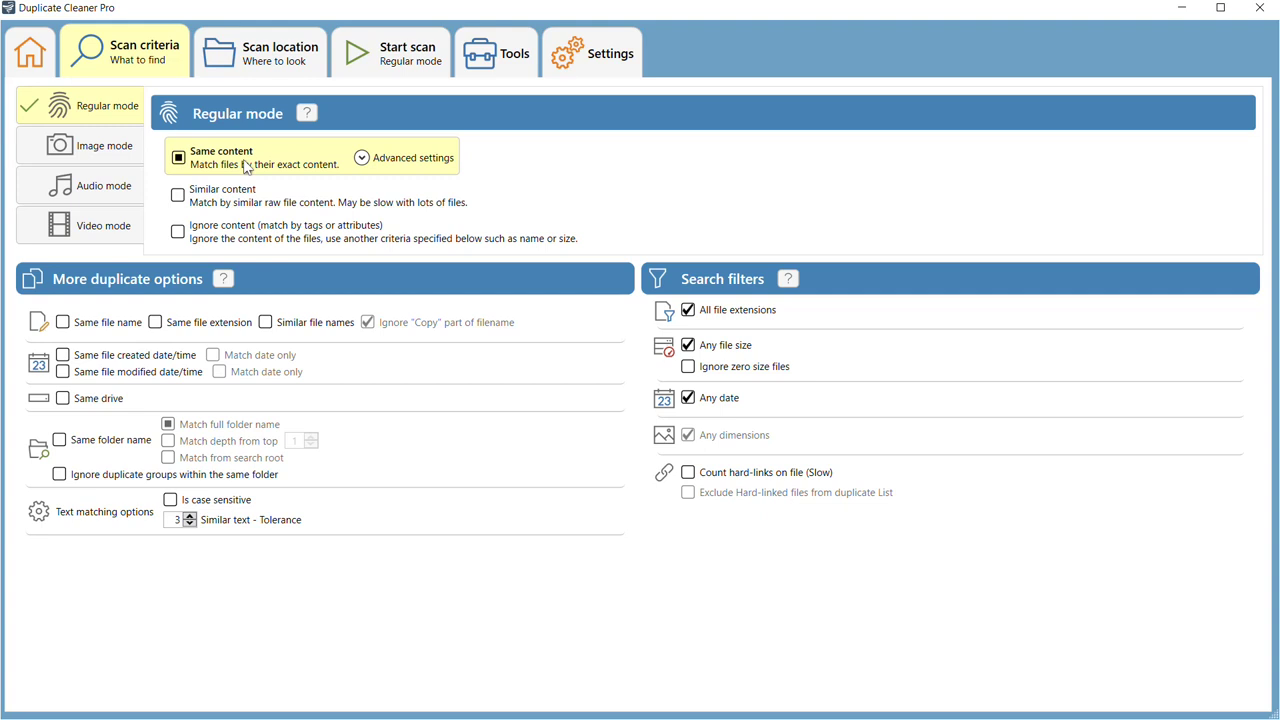
- Add MyFiles from the My Stuff (D:) drive as an included search folder
{"action": "left_click", "coordinate": [265, 58]}
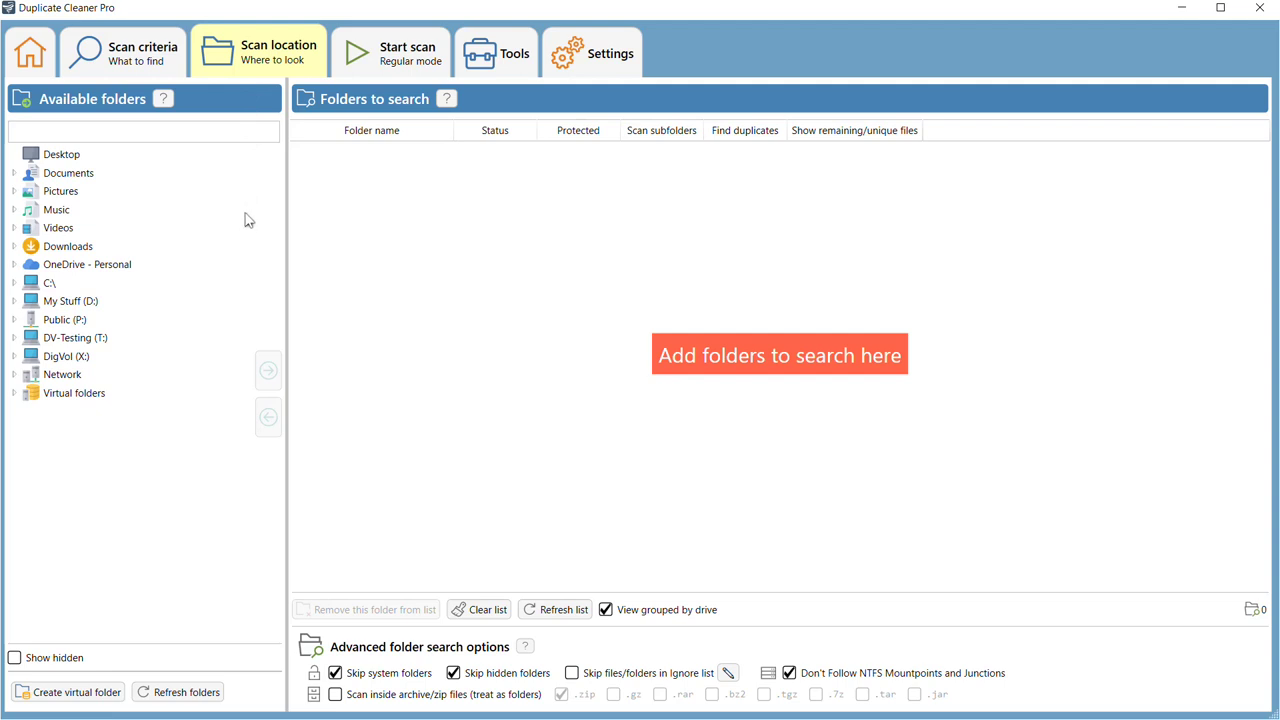
{"action": "left_click", "coordinate": [13, 301]}
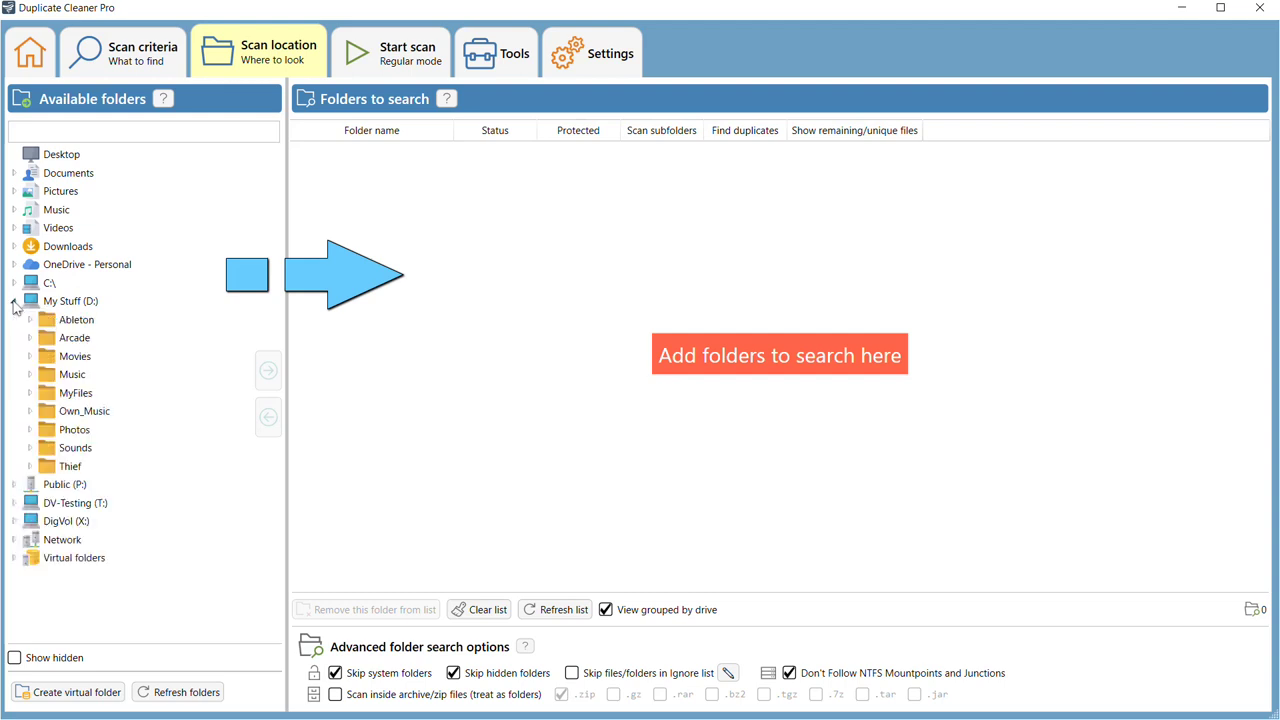
{"action": "left_click", "coordinate": [72, 400]}
{"action": "left_click", "coordinate": [266, 378]}
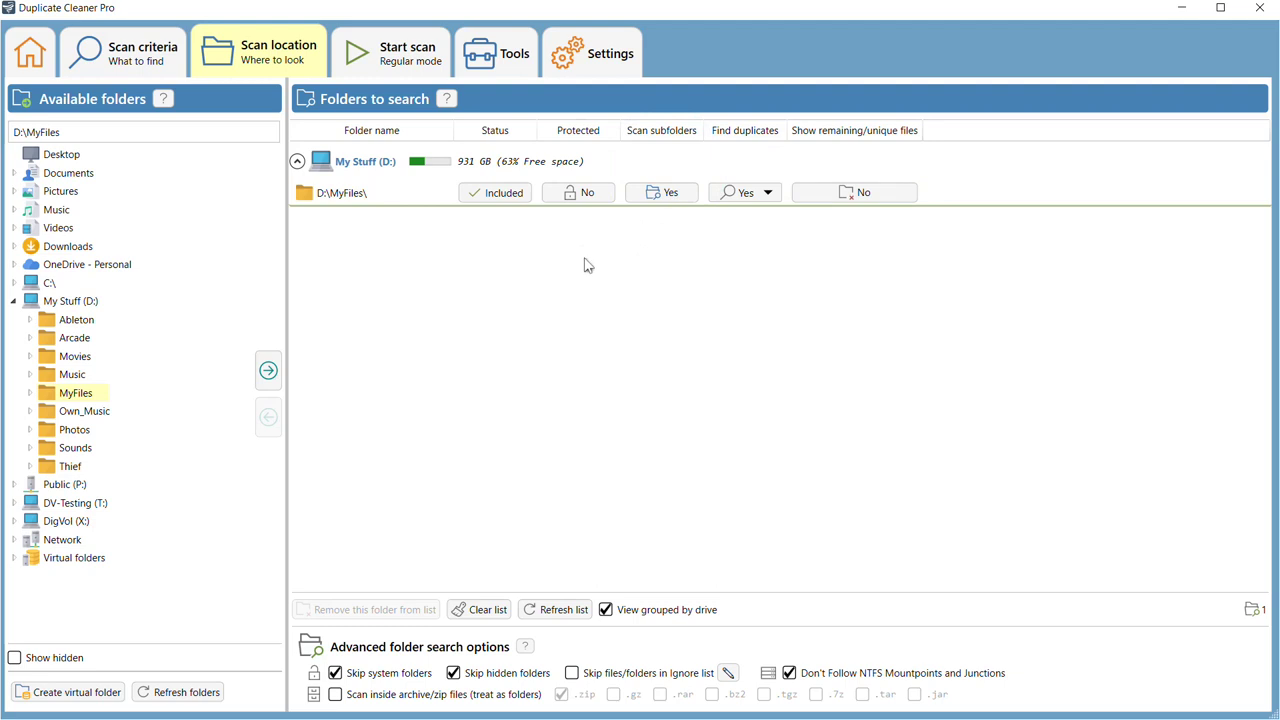
- Run the scan of D:\MyFiles, finding 237 duplicate groups with 480 files (234 MB)
{"action": "left_click", "coordinate": [382, 64]}
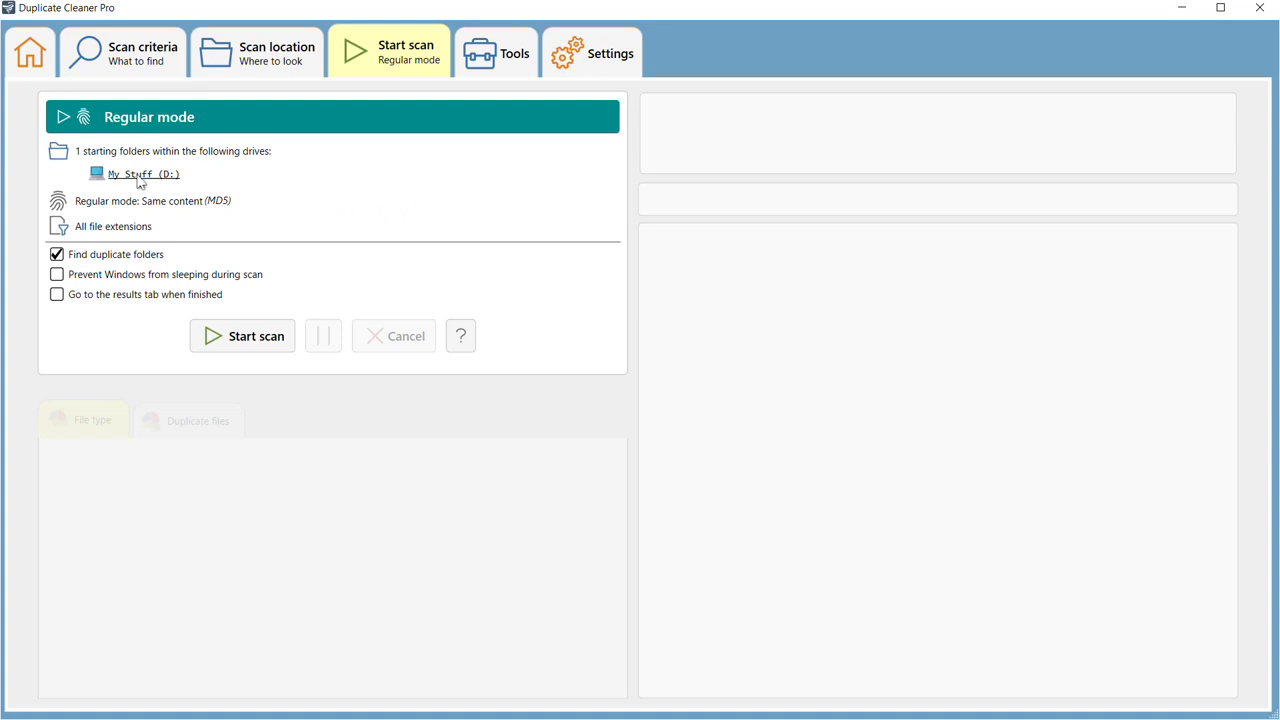
{"action": "mouse_move", "coordinate": [140, 182]}
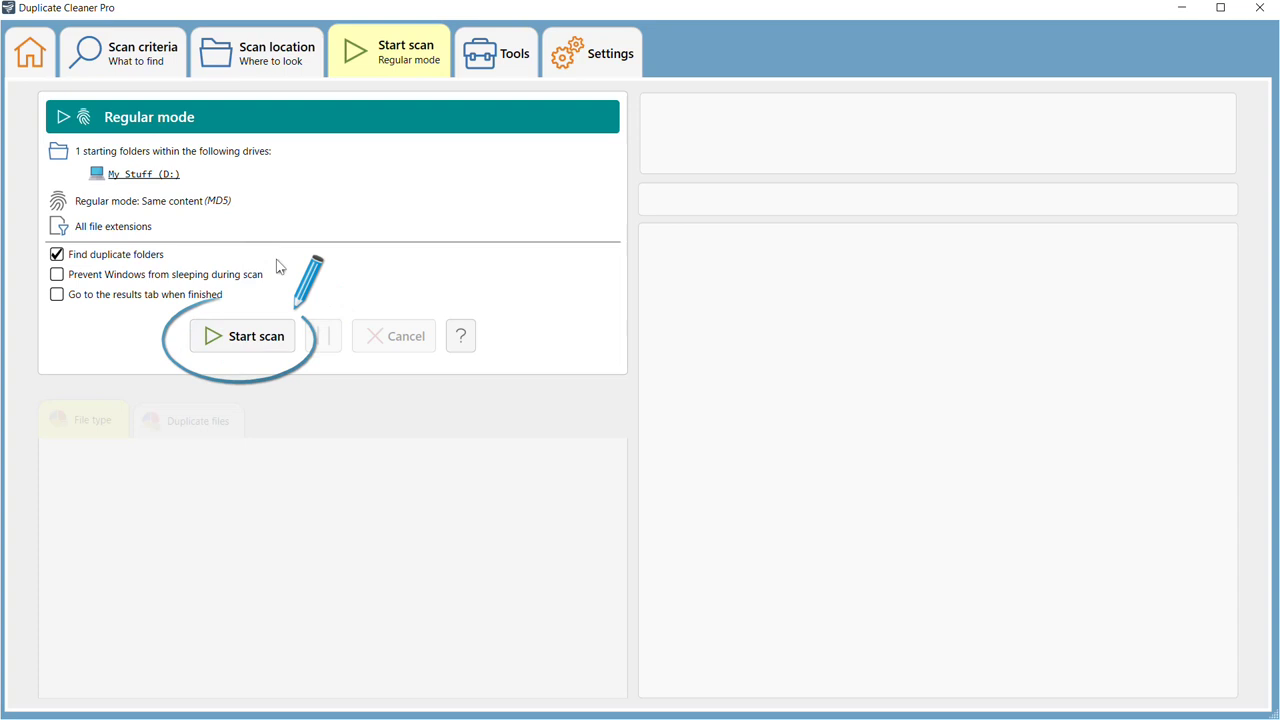
{"action": "left_click", "coordinate": [253, 344]}
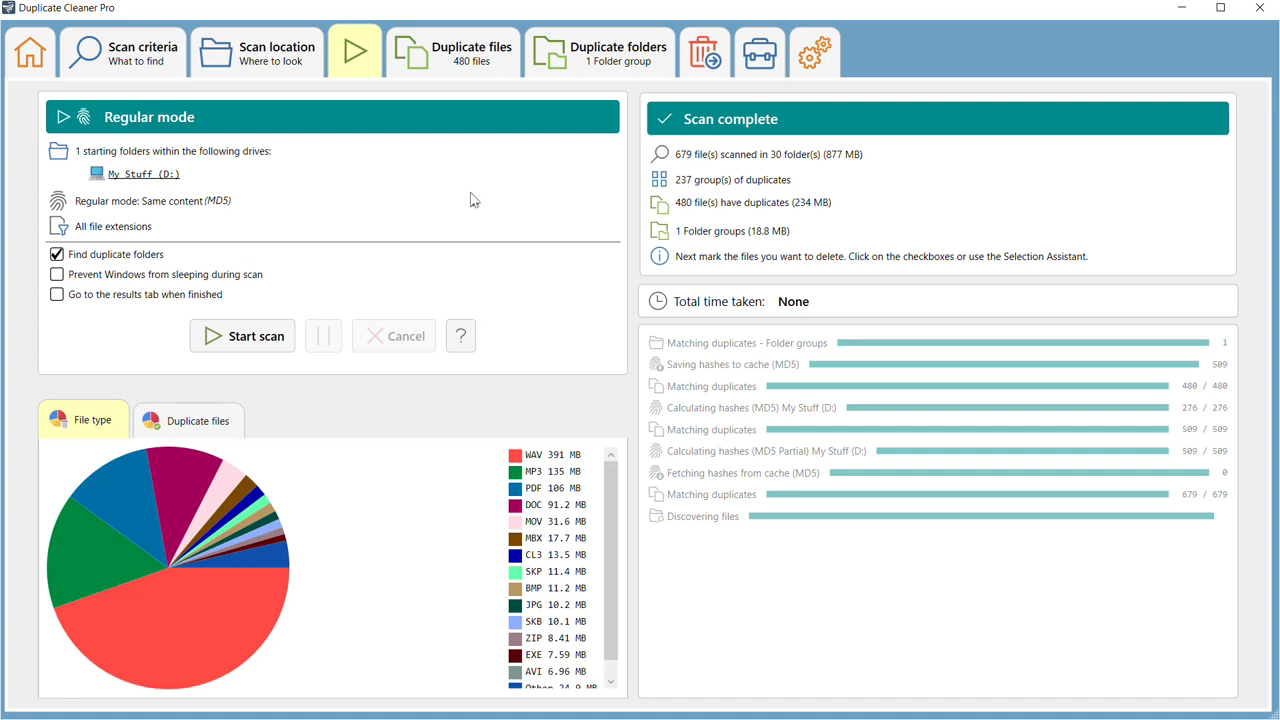
{"action": "left_click", "coordinate": [463, 55]}
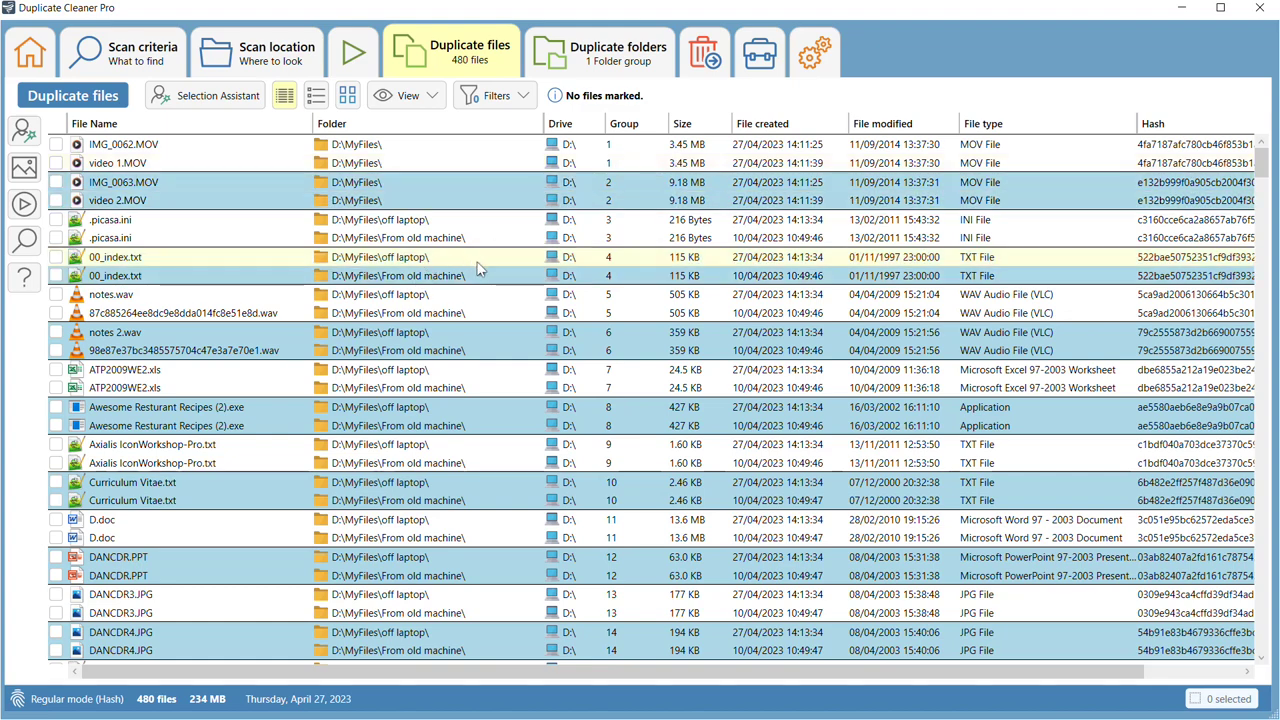
{"action": "scroll", "coordinate": [480, 272], "scroll_direction": "down", "scroll_amount": 3}
{"action": "scroll", "coordinate": [480, 272], "scroll_direction": "down", "scroll_amount": 12}
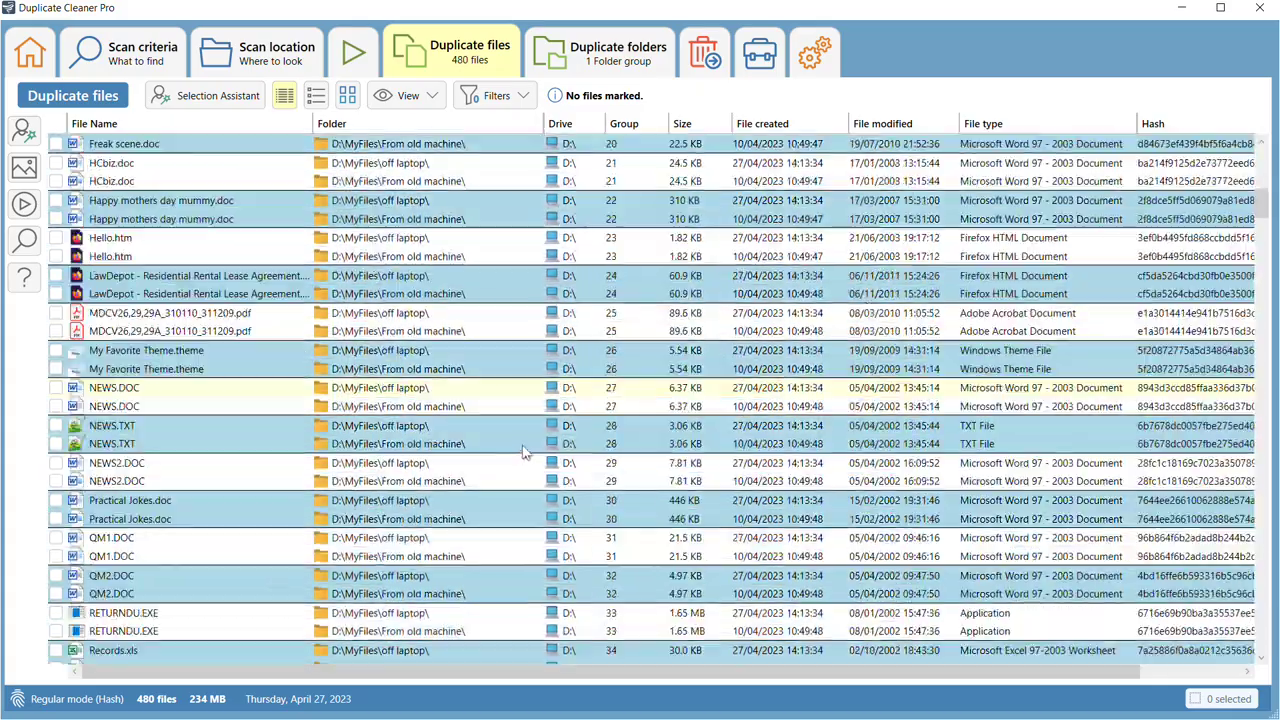
{"action": "scroll", "coordinate": [525, 445], "scroll_direction": "down", "scroll_amount": 13}
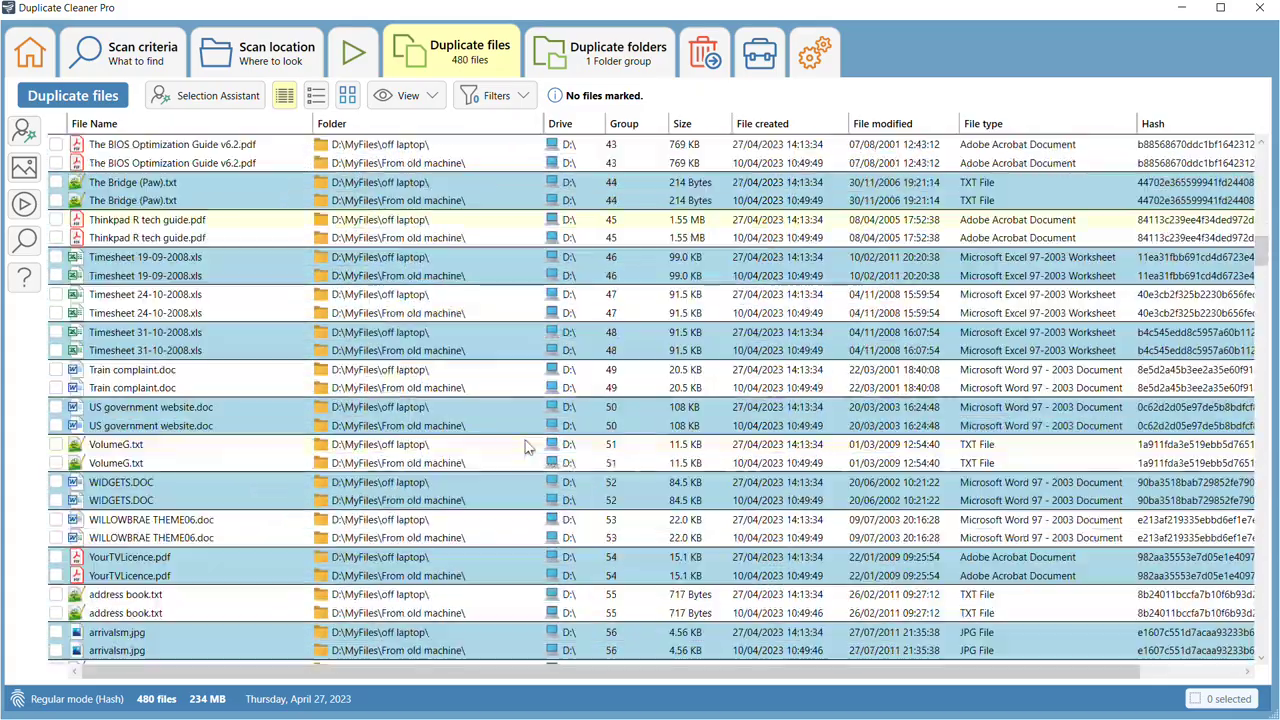
{"action": "scroll", "coordinate": [520, 440], "scroll_direction": "down", "scroll_amount": 8}
{"action": "scroll", "coordinate": [514, 449], "scroll_direction": "up", "scroll_amount": 15}
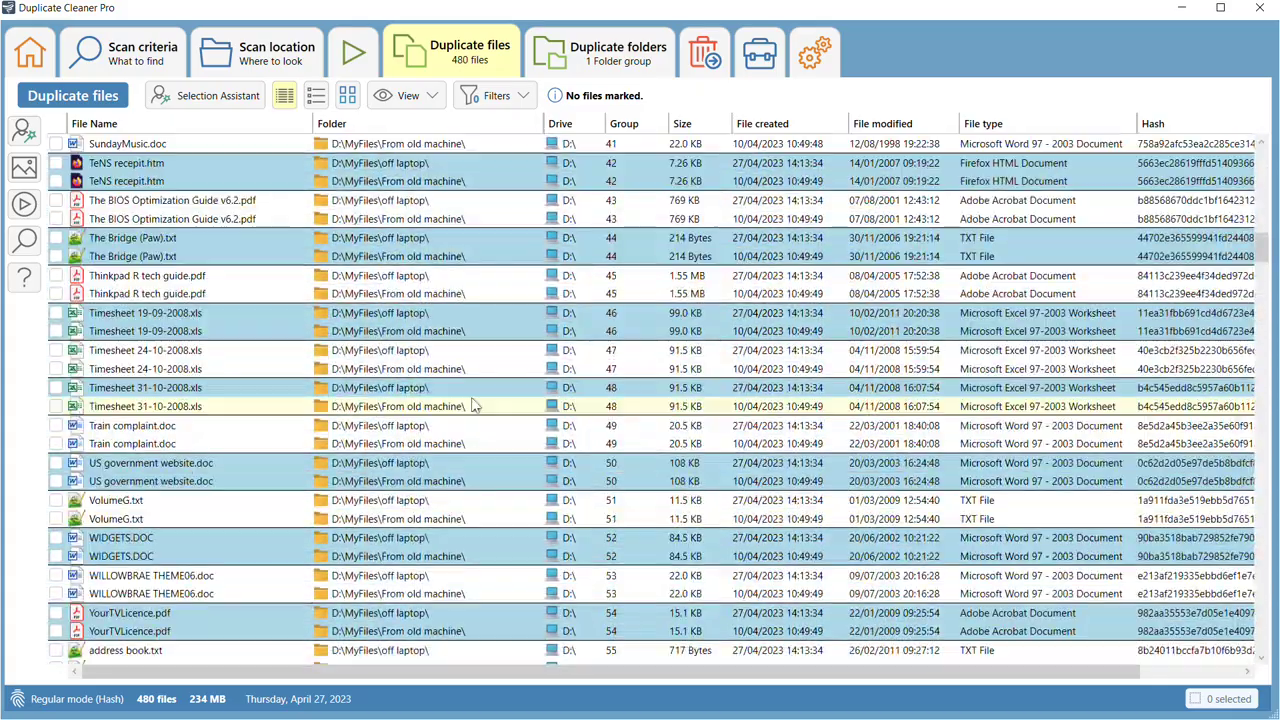
{"action": "scroll", "coordinate": [475, 405], "scroll_direction": "up", "scroll_amount": 15}
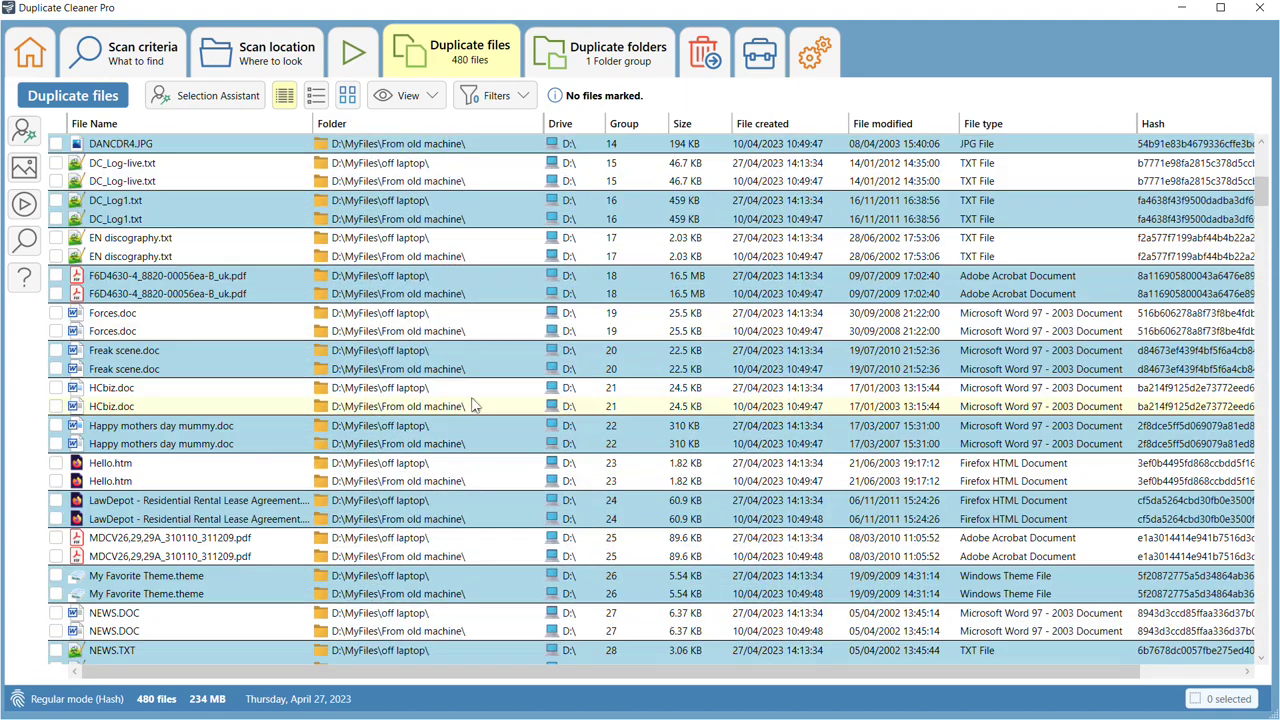
{"action": "scroll", "coordinate": [475, 405], "scroll_direction": "up", "scroll_amount": 6}
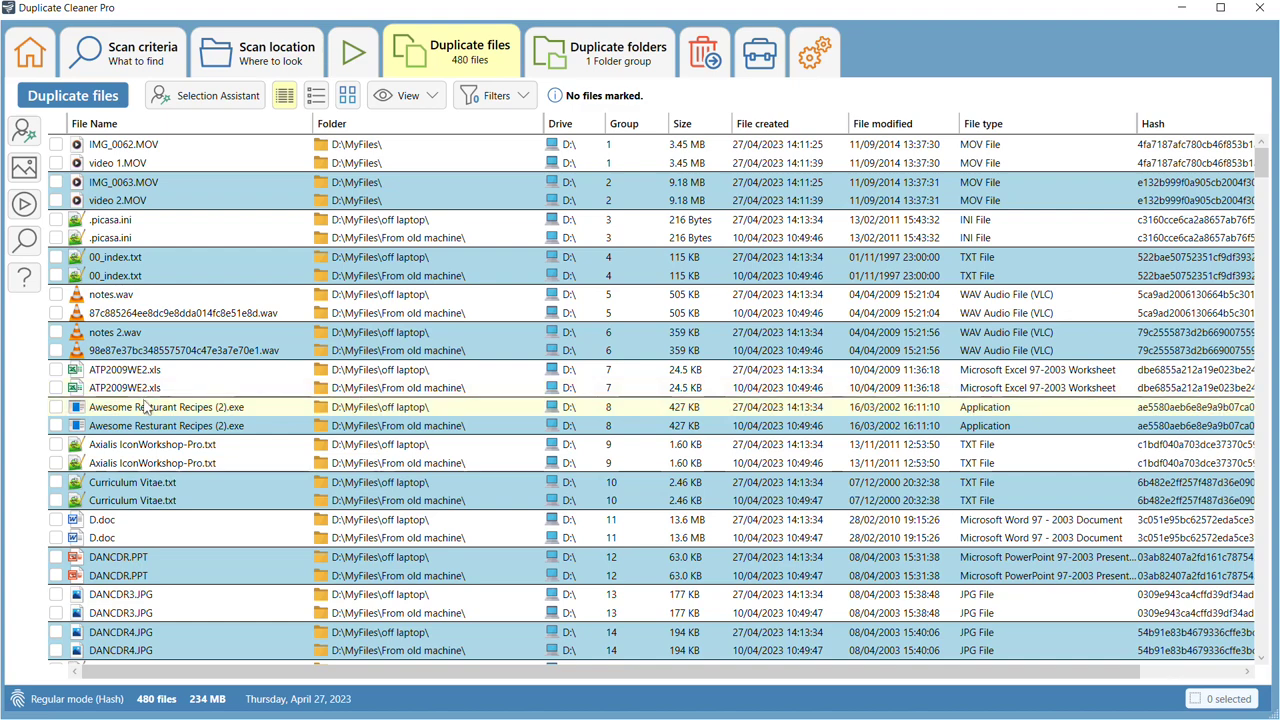
{"action": "left_click", "coordinate": [56, 182]}
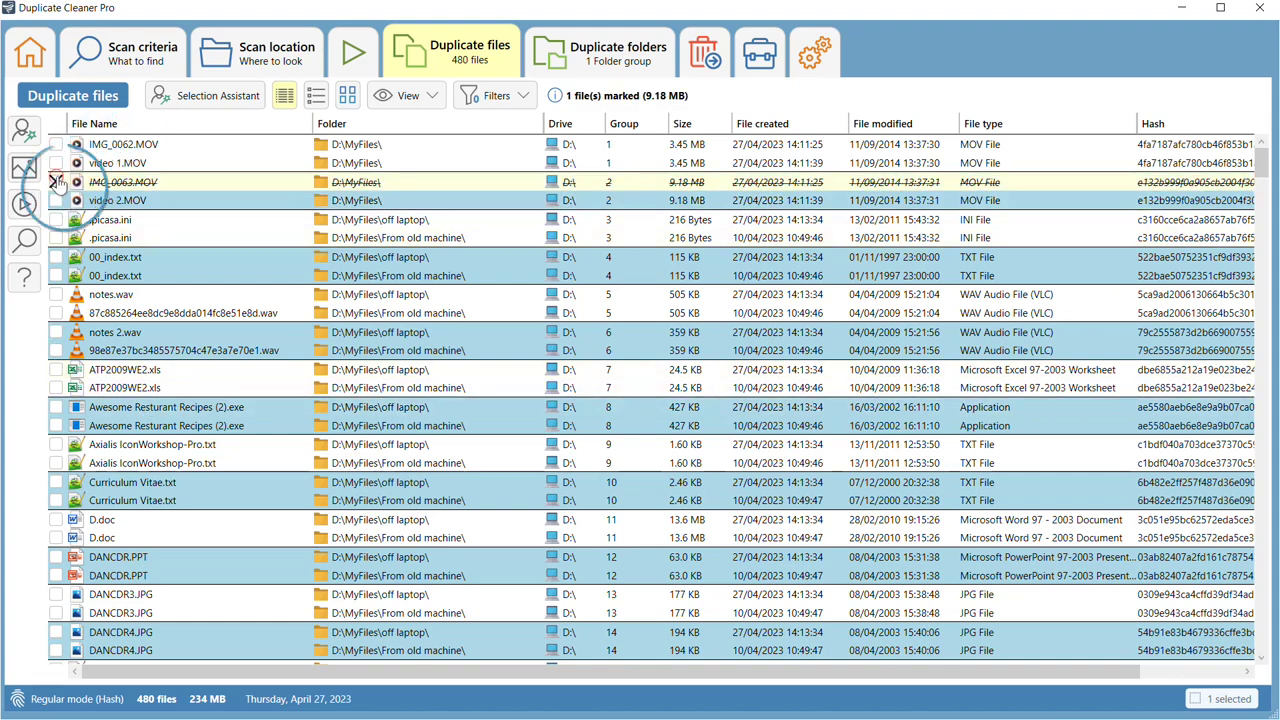
{"action": "left_click", "coordinate": [56, 199]}
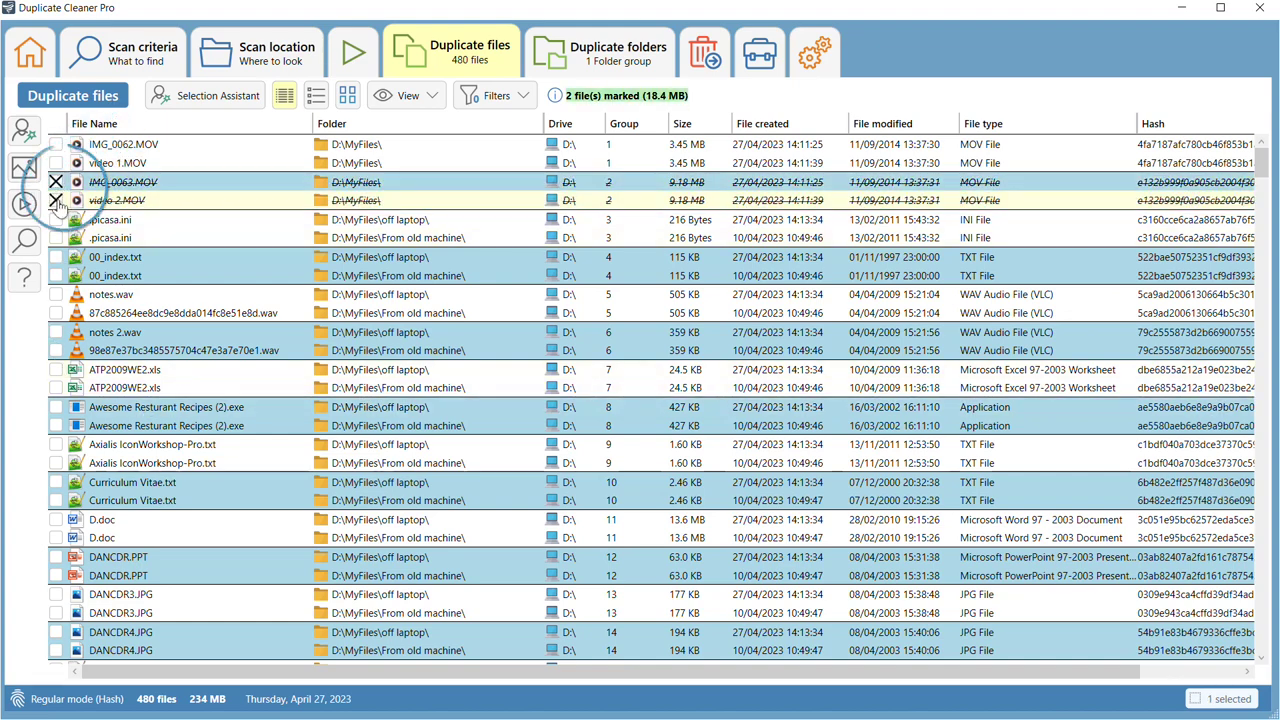
{"action": "left_click", "coordinate": [56, 183]}
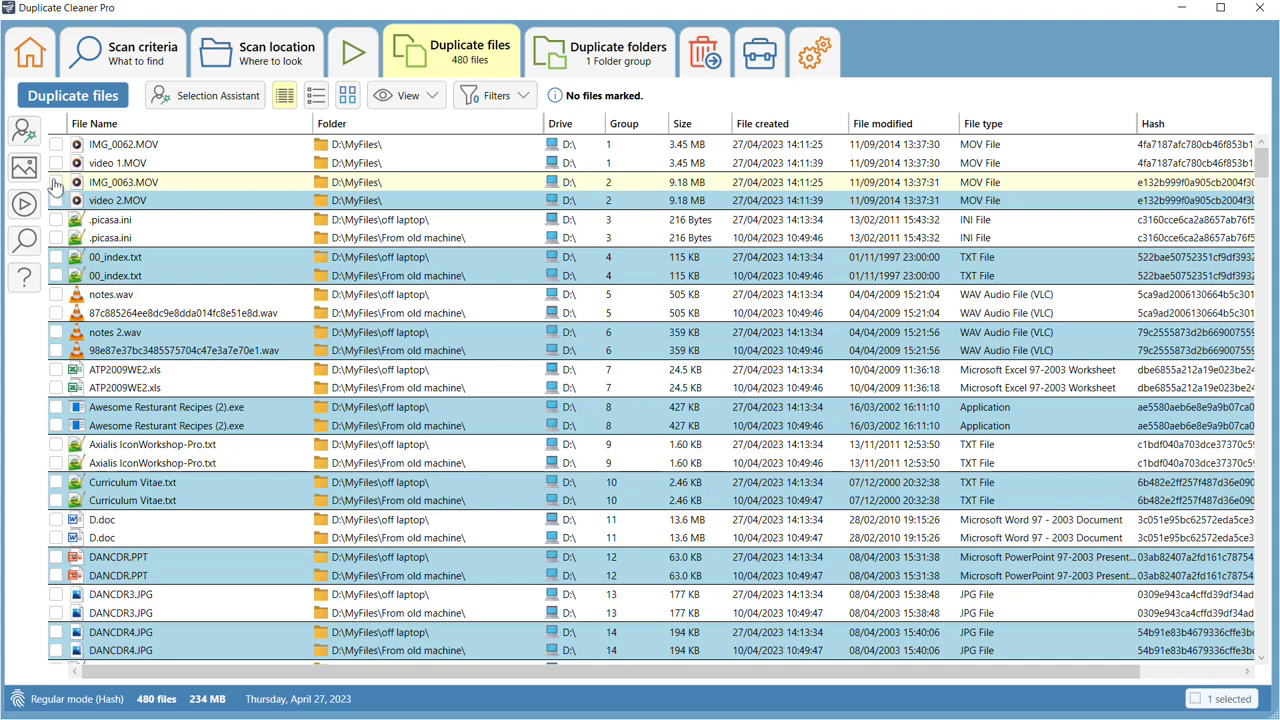
- Mark all but one file per group, then unmark IMG_0062.MOV and IMG_0063.MOV, leaving 241 marked
{"action": "left_click", "coordinate": [60, 187]}
{"action": "left_click", "coordinate": [24, 132]}
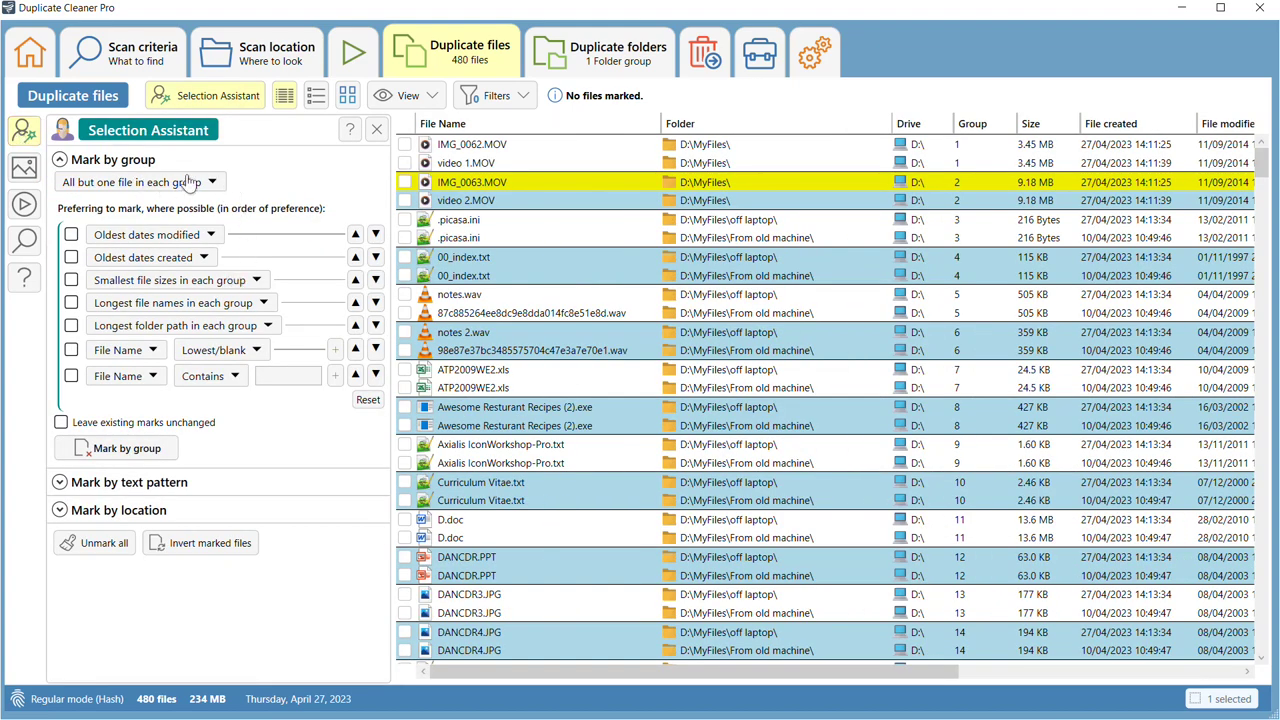
{"action": "left_click", "coordinate": [127, 449]}
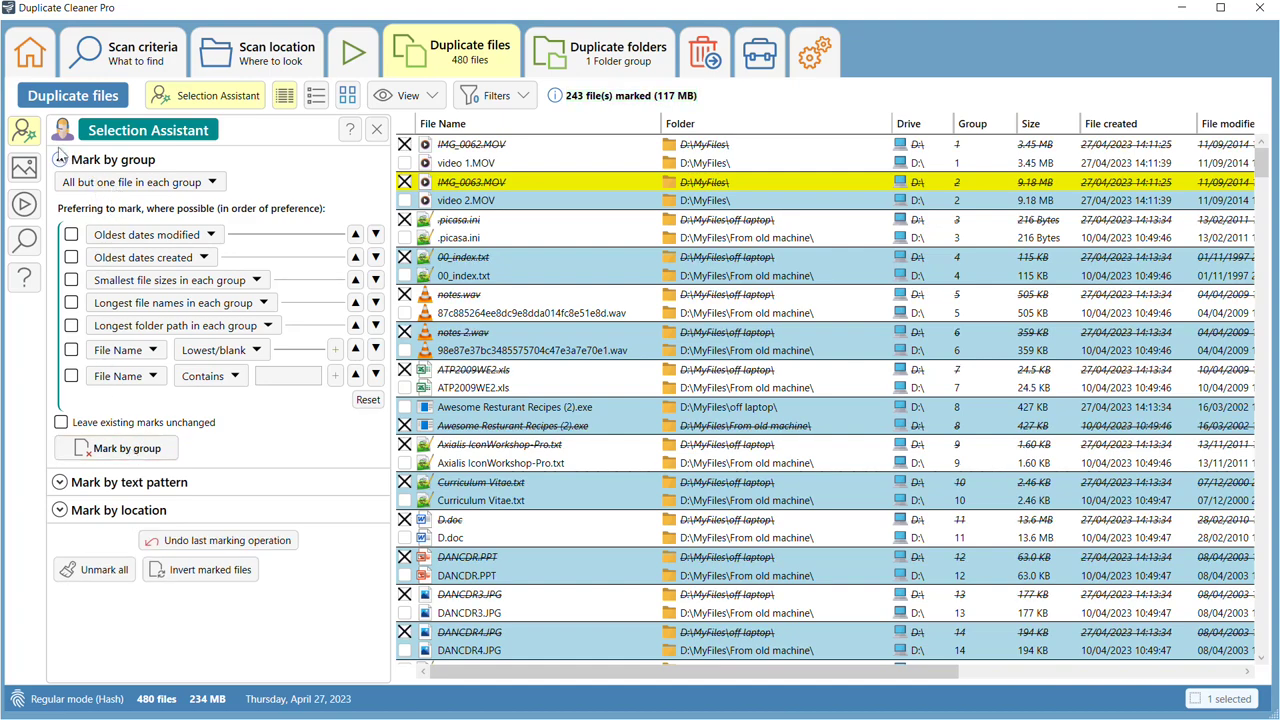
{"action": "left_click", "coordinate": [25, 131]}
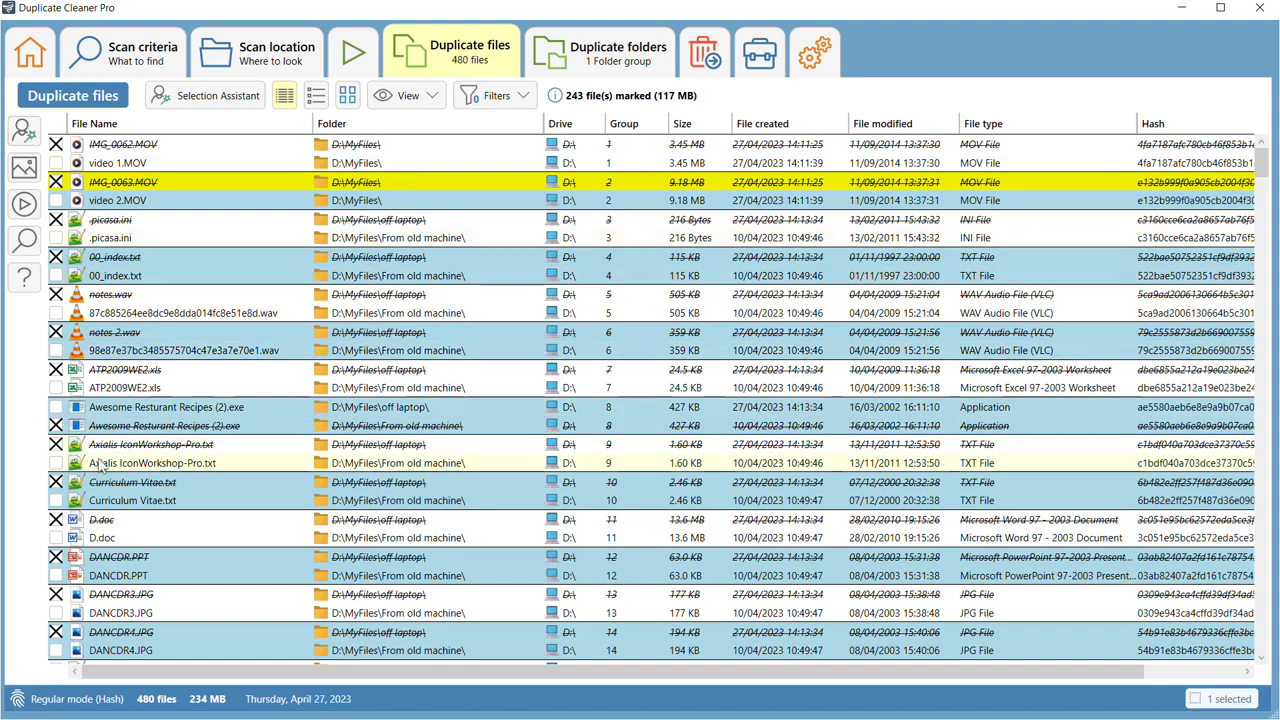
{"action": "left_click", "coordinate": [56, 144]}
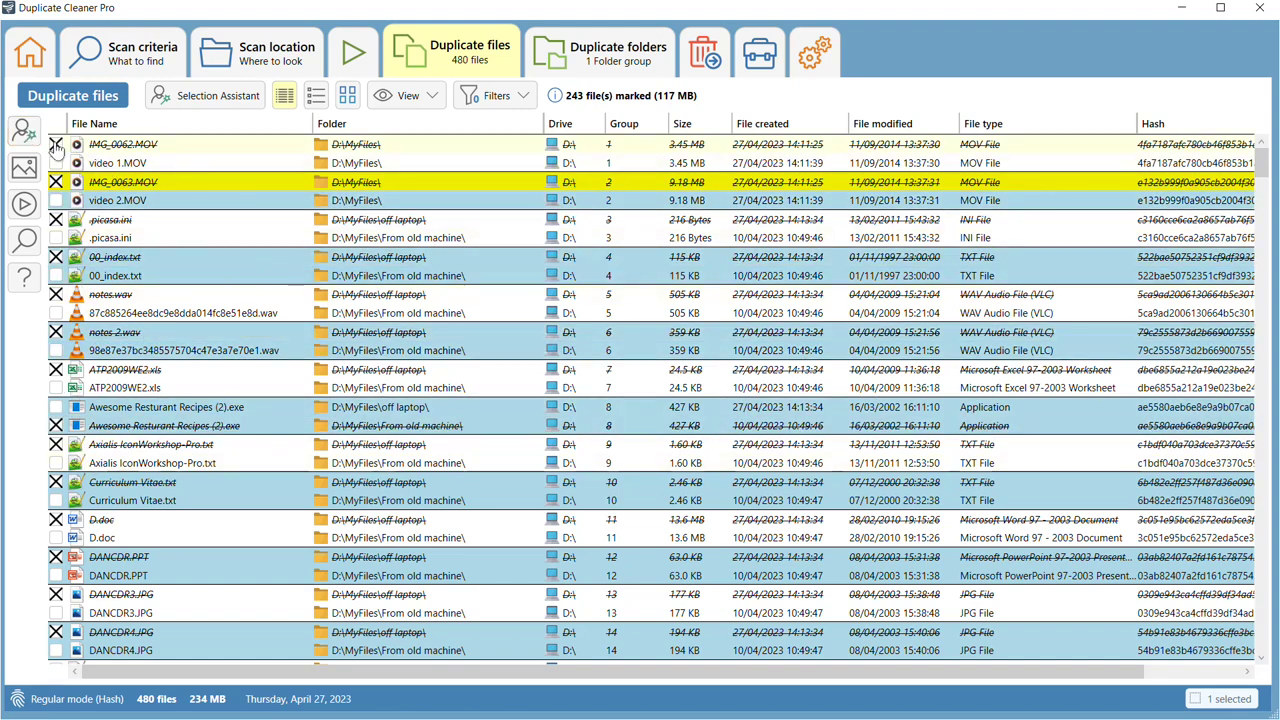
{"action": "left_click", "coordinate": [57, 182]}
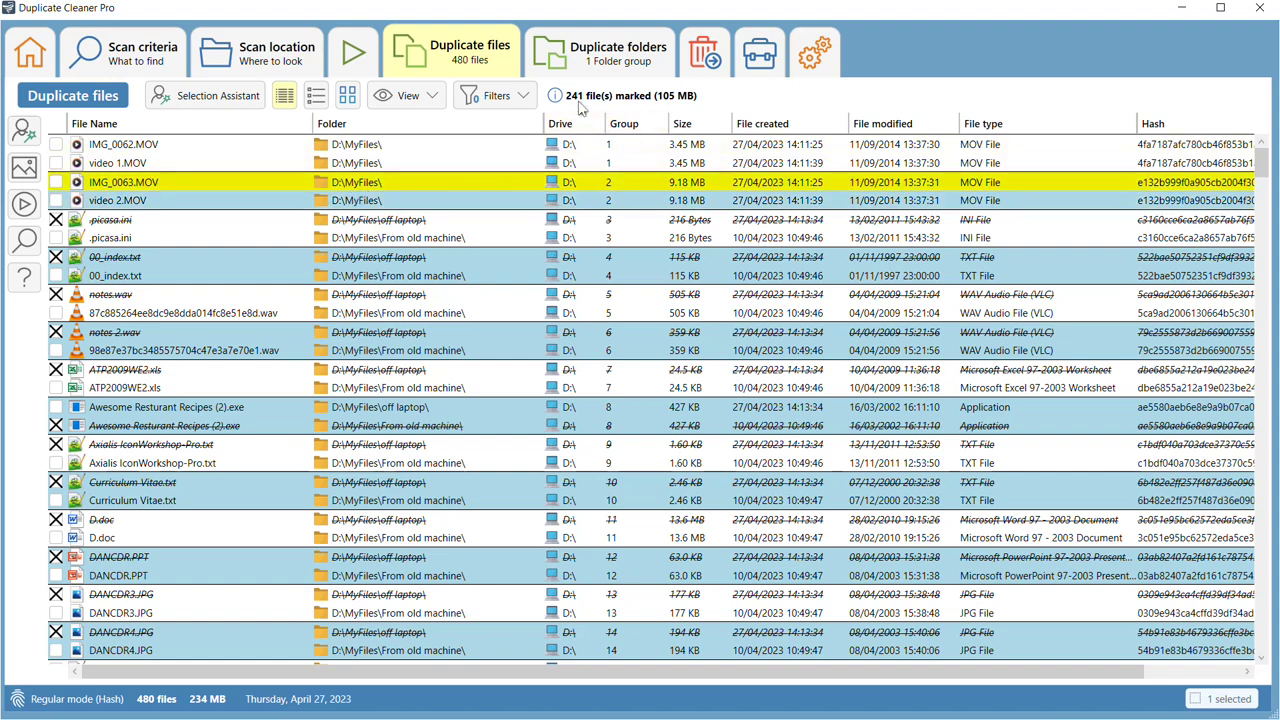
- Open File Removal, preview the Move or copy, Rename, Link files and Export options, and return to Delete files
{"action": "left_click", "coordinate": [703, 55]}
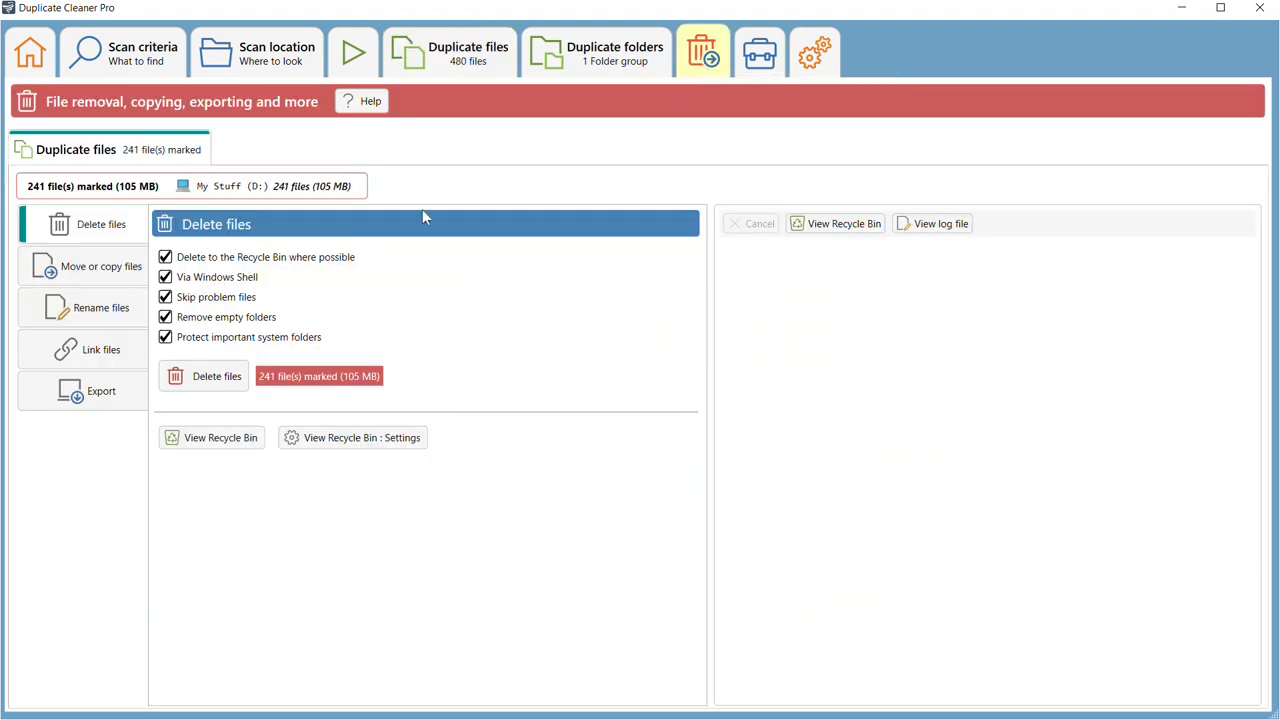
{"action": "left_click", "coordinate": [78, 262]}
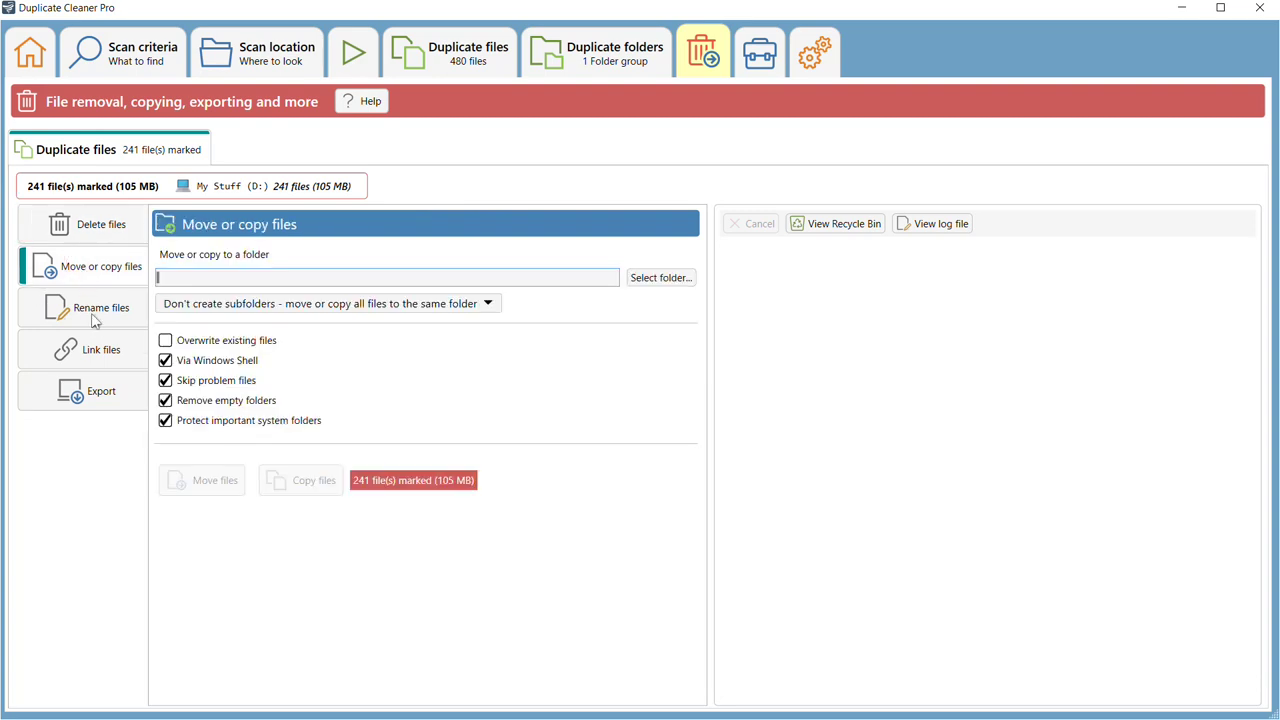
{"action": "left_click", "coordinate": [95, 318]}
{"action": "left_click", "coordinate": [97, 347]}
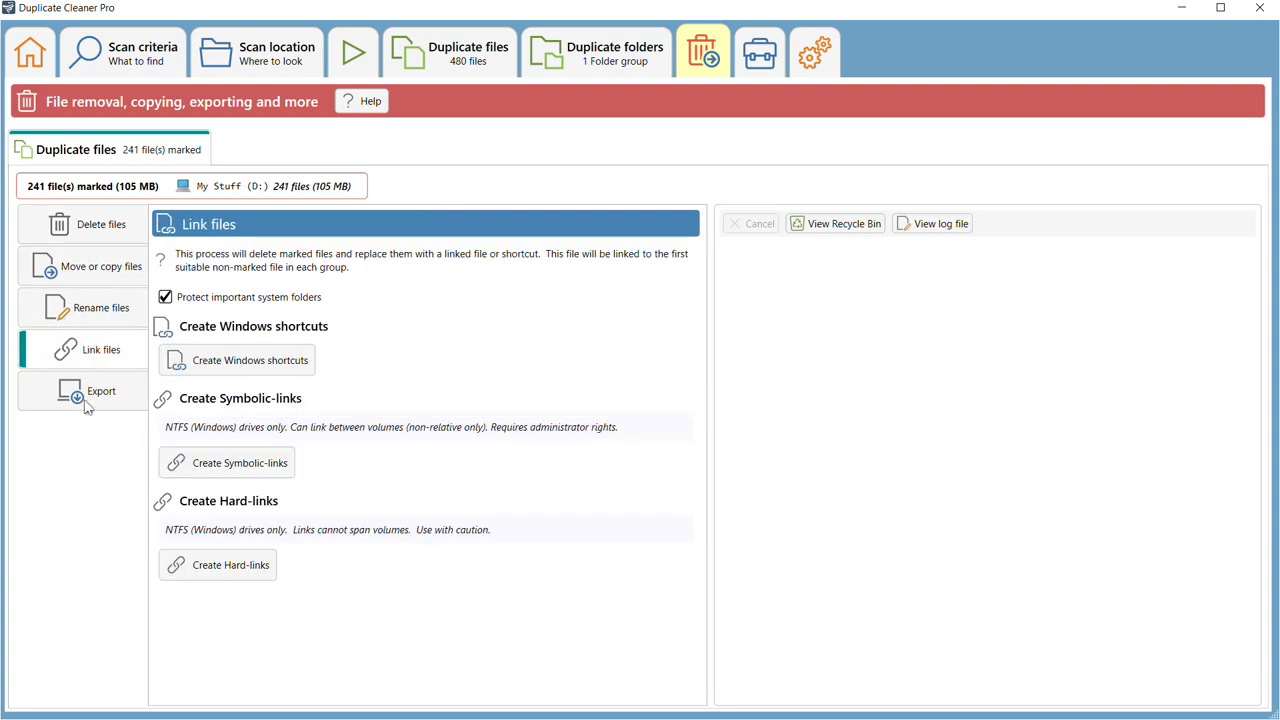
{"action": "left_click", "coordinate": [87, 400]}
{"action": "left_click", "coordinate": [83, 237]}
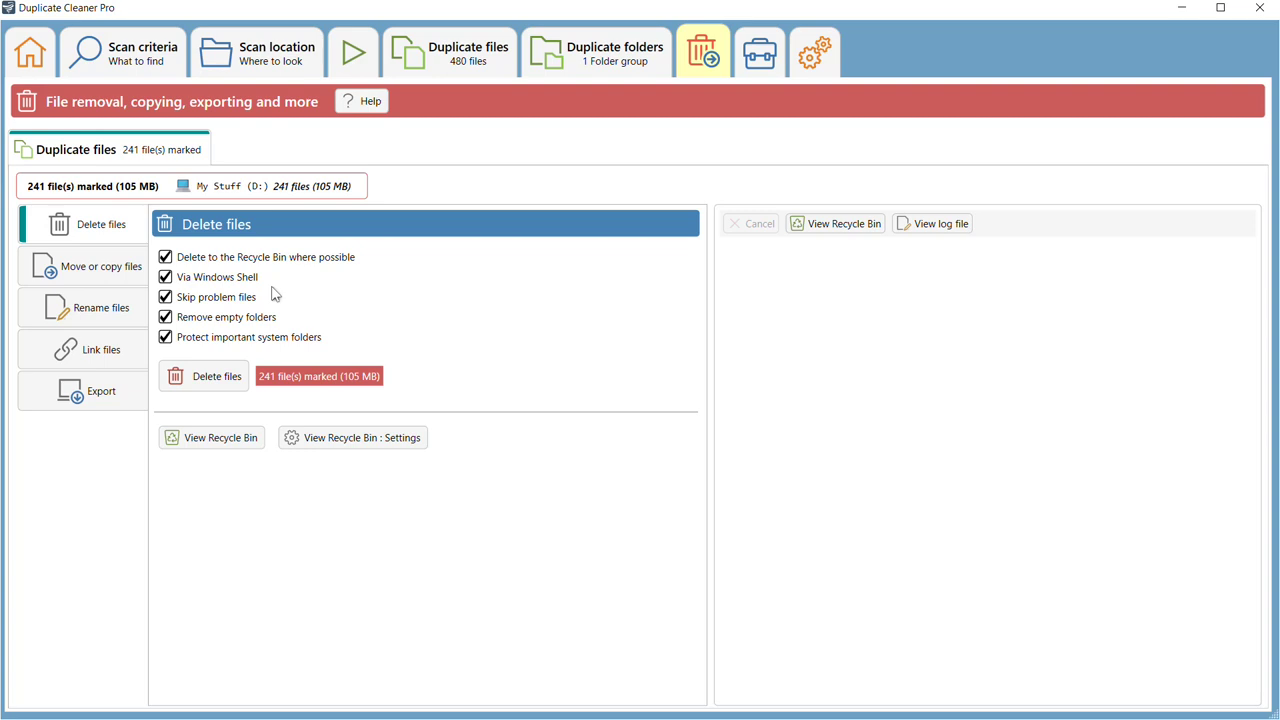
- Delete the 241 marked files (105 MB) to the Recycle Bin and confirm with Yes
{"action": "left_click", "coordinate": [217, 385]}
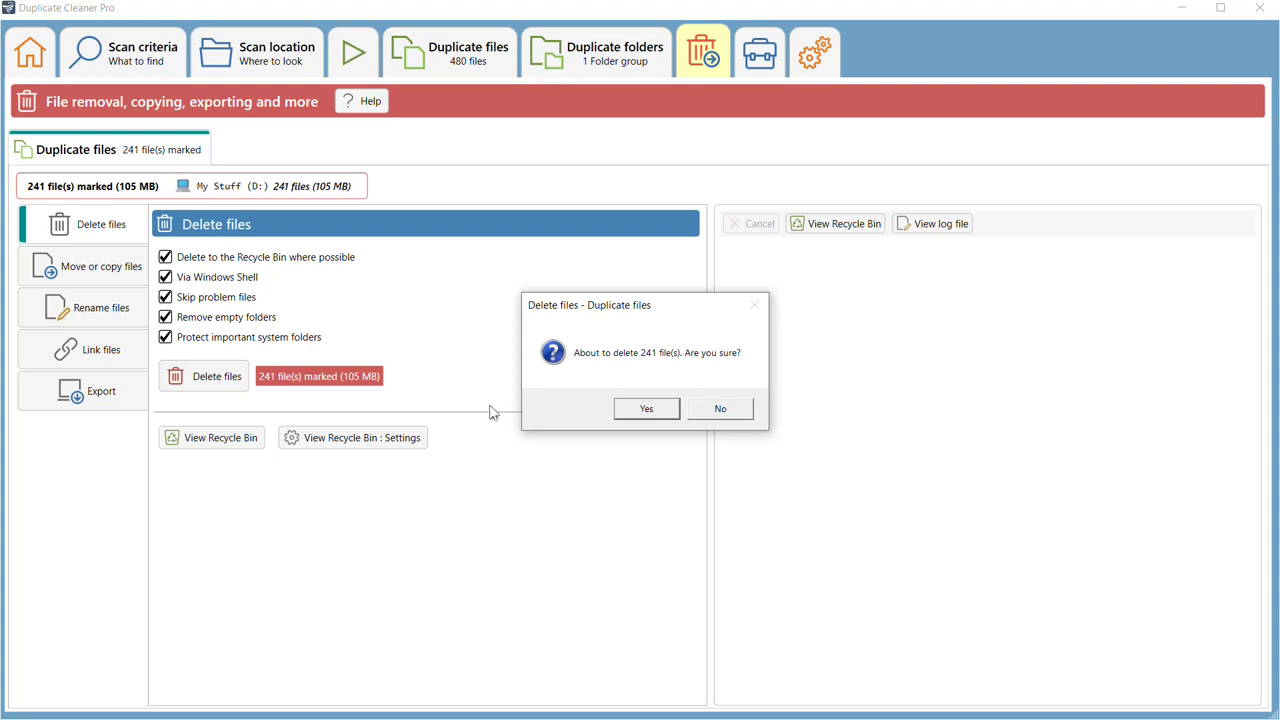
{"action": "left_click", "coordinate": [646, 416]}
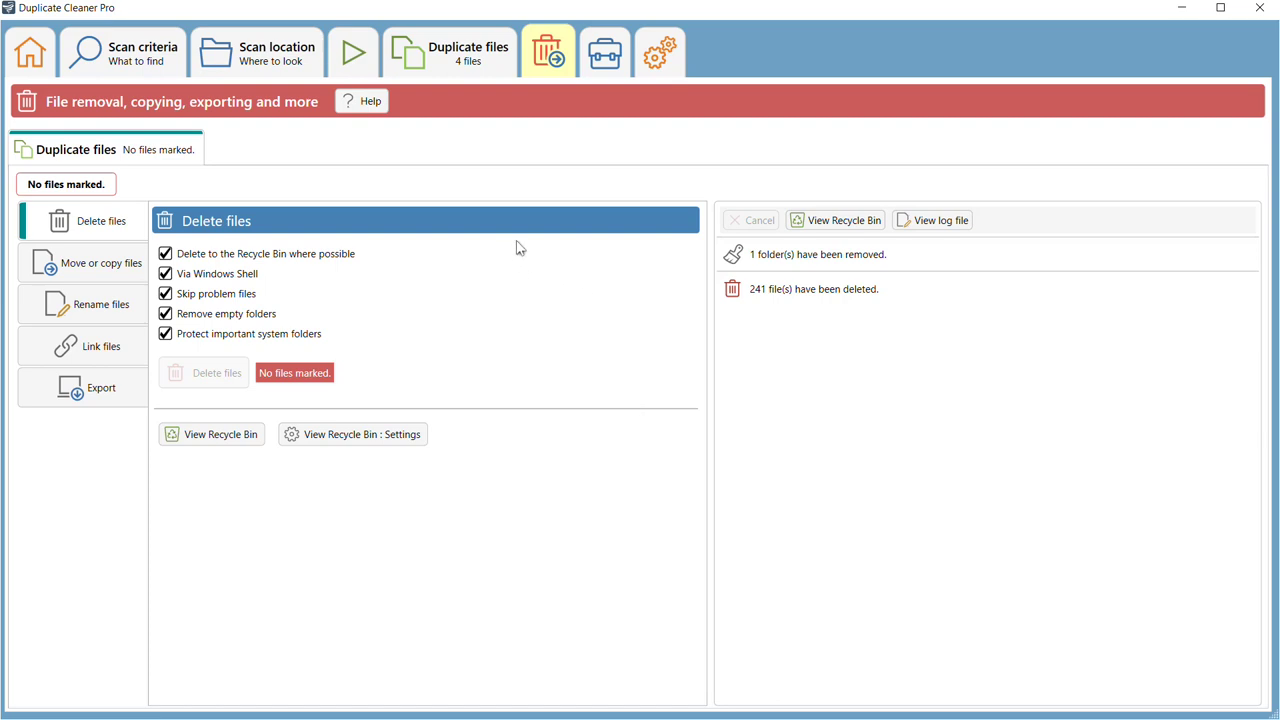
- Return to the Duplicate files list showing the four remaining MOV files in two groups
{"action": "left_click", "coordinate": [421, 57]}
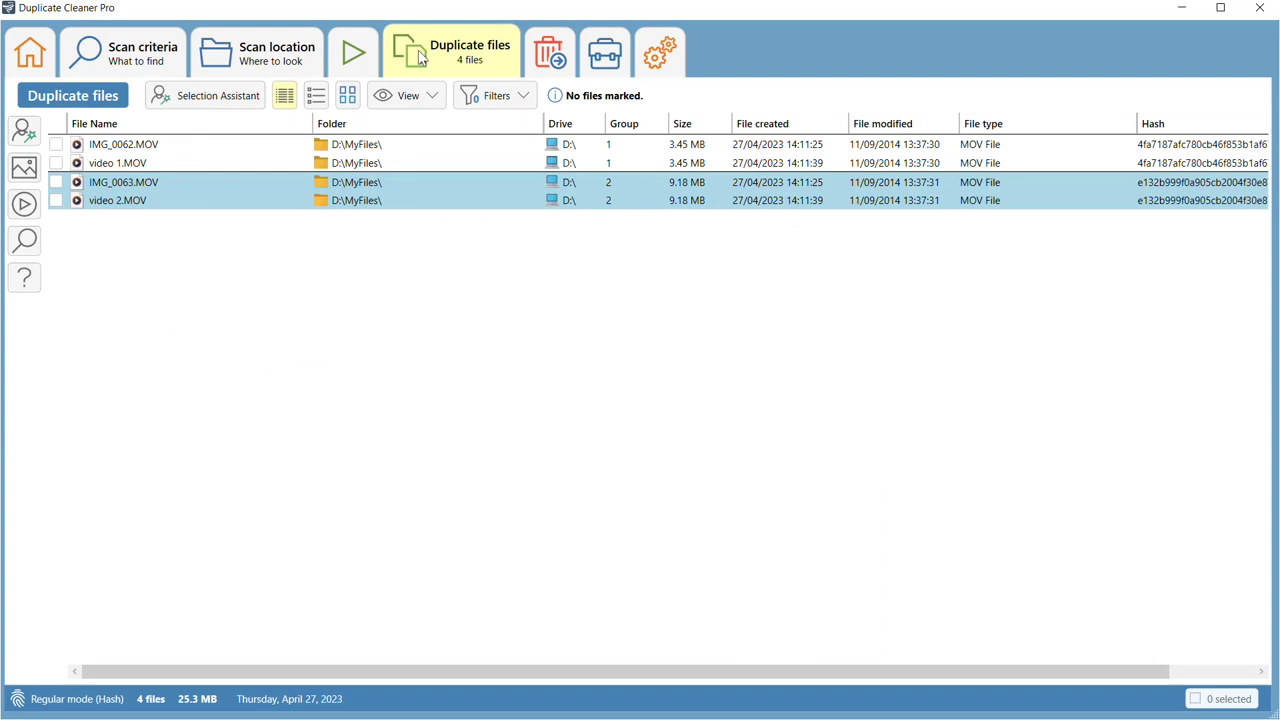